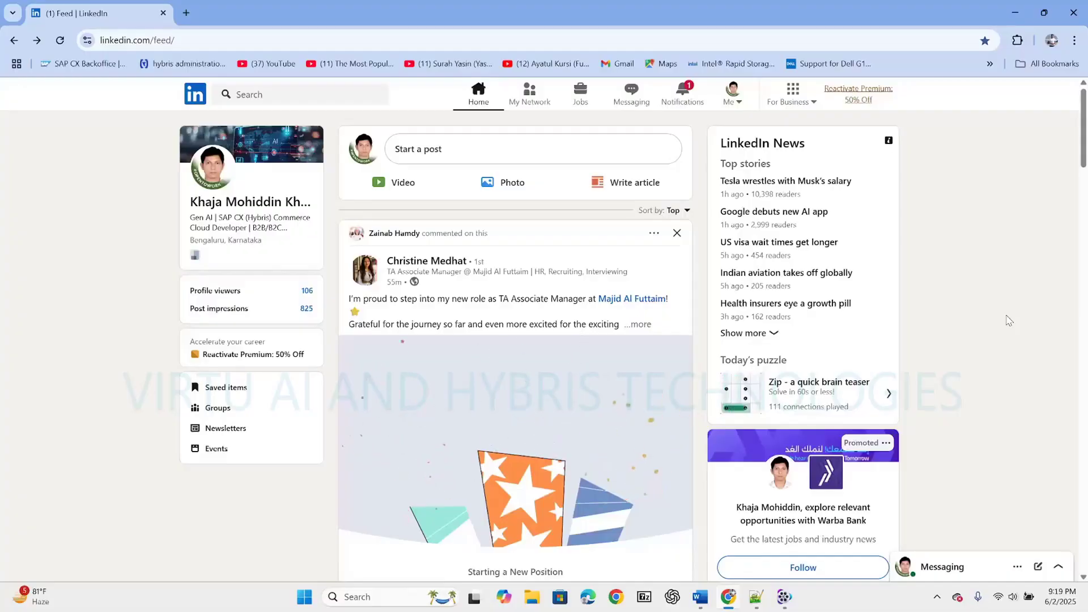
scroll(1009, 320, "down", 1)
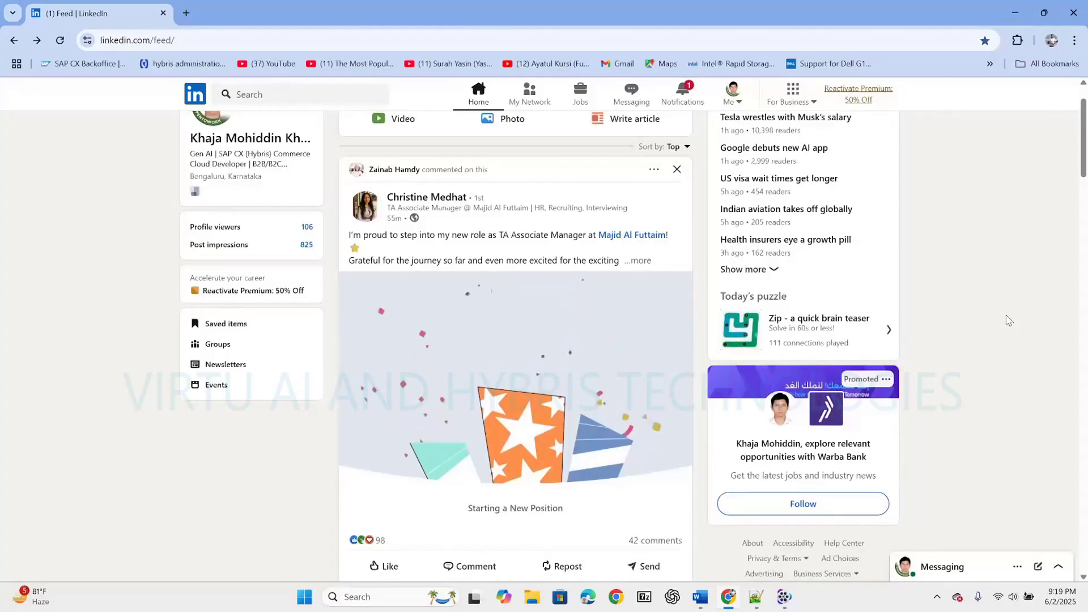
scroll(1009, 320, "up", 2)
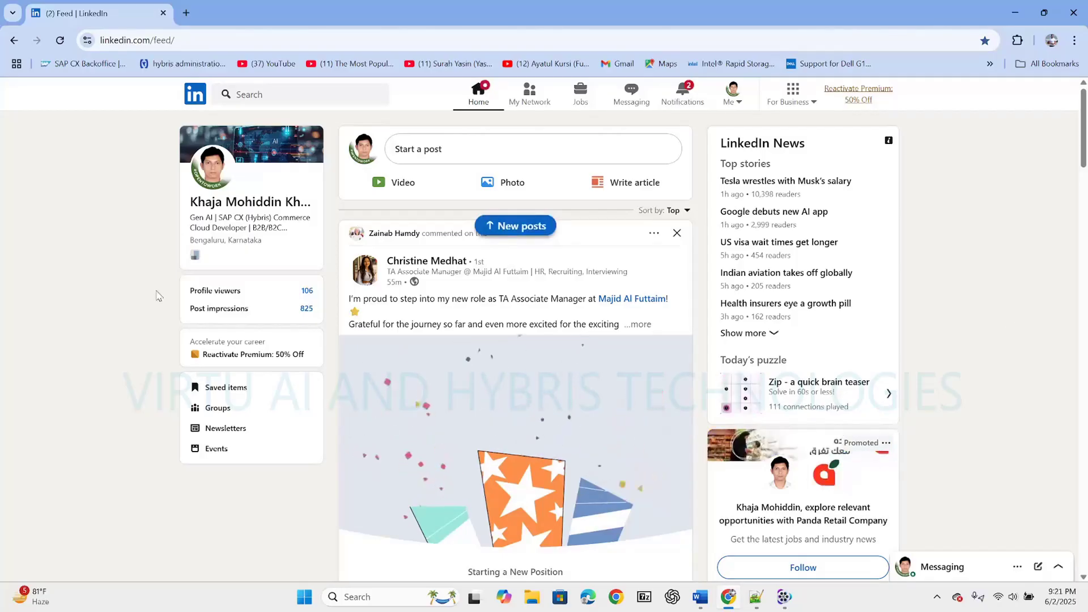
From your profile, add a Featured section via the Recommended profile sections
left_click(235, 204)
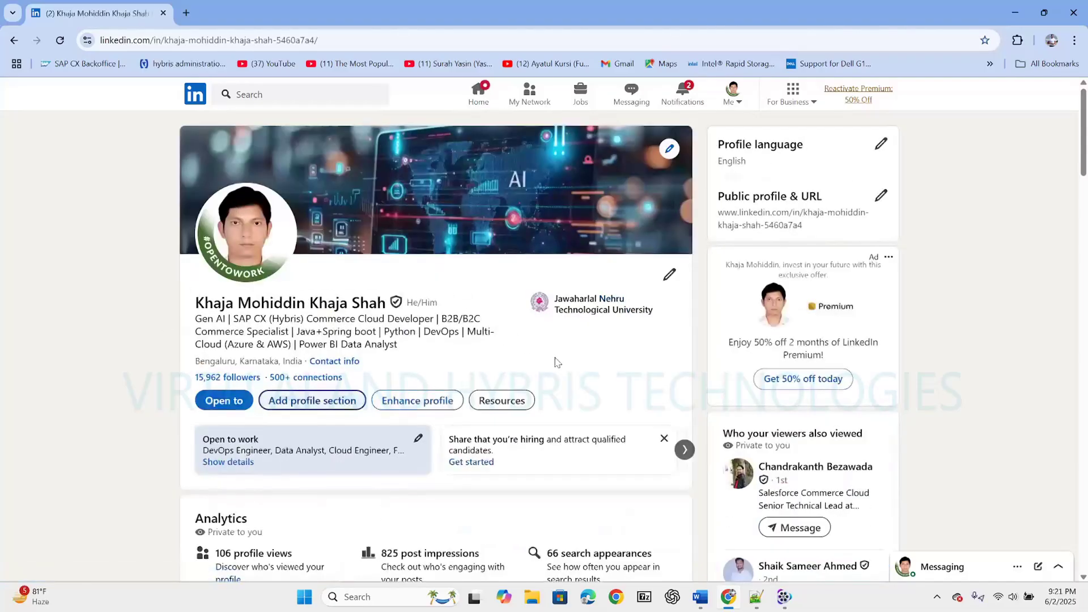
left_click(311, 400)
left_click(698, 152)
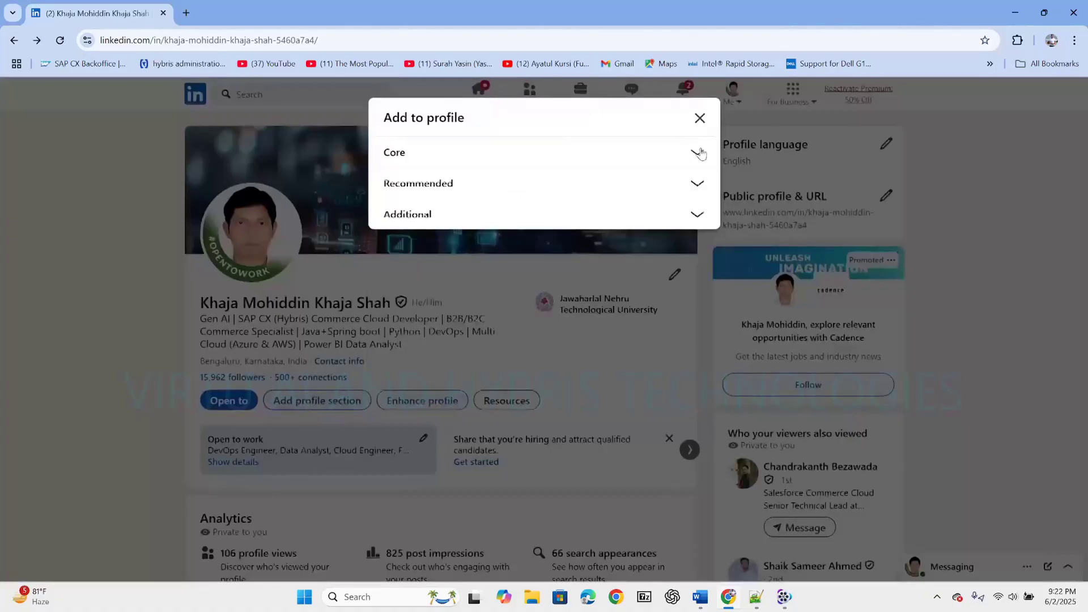
left_click(675, 188)
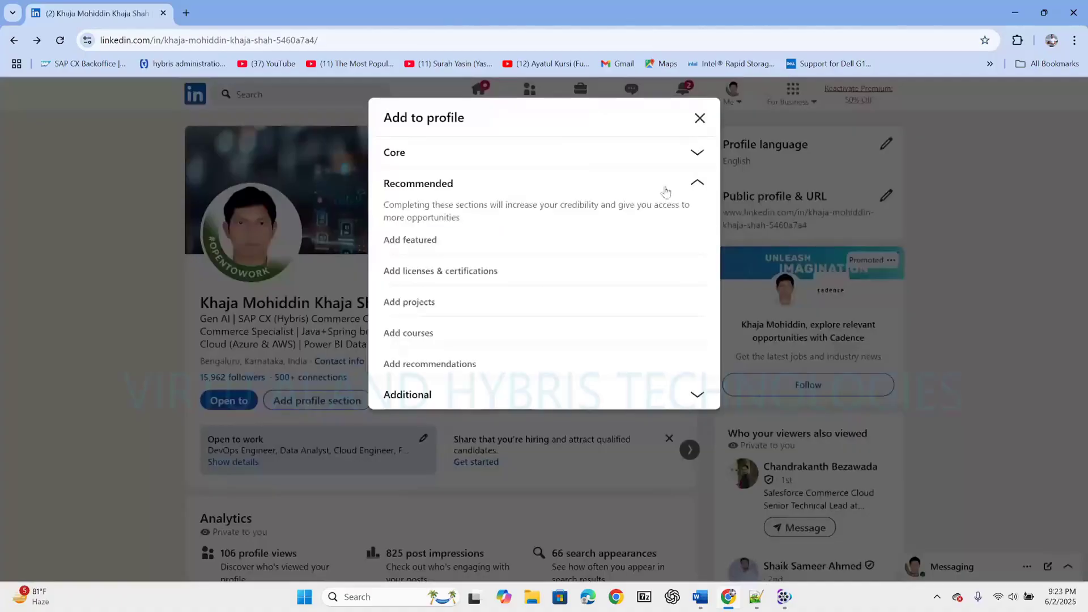
left_click(422, 244)
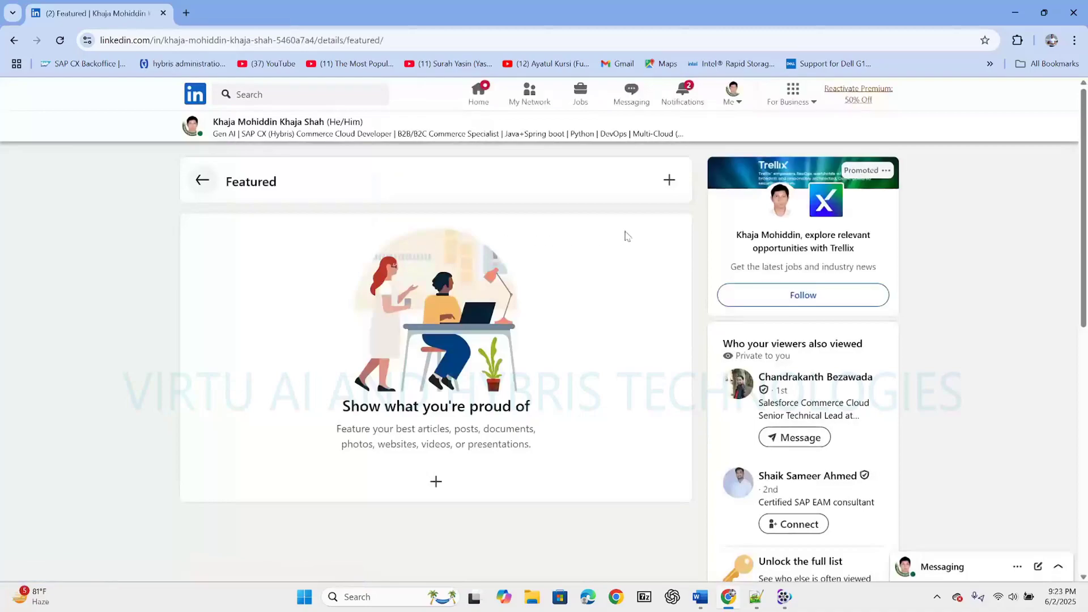
Start featuring a link, then select the YouTube channel URL in the Notepad++ notes
left_click(669, 180)
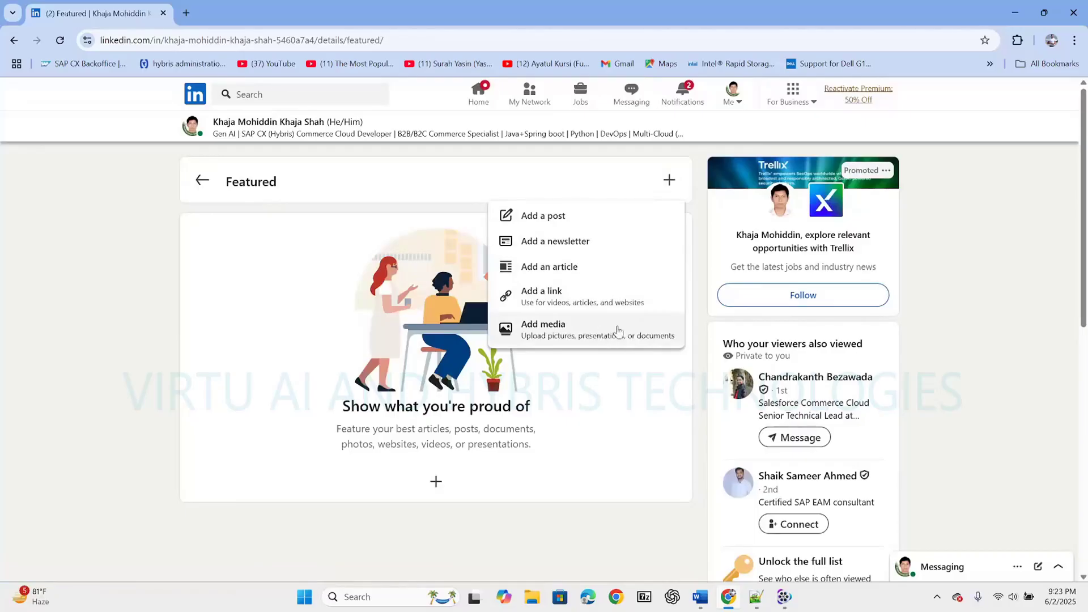
left_click(618, 329)
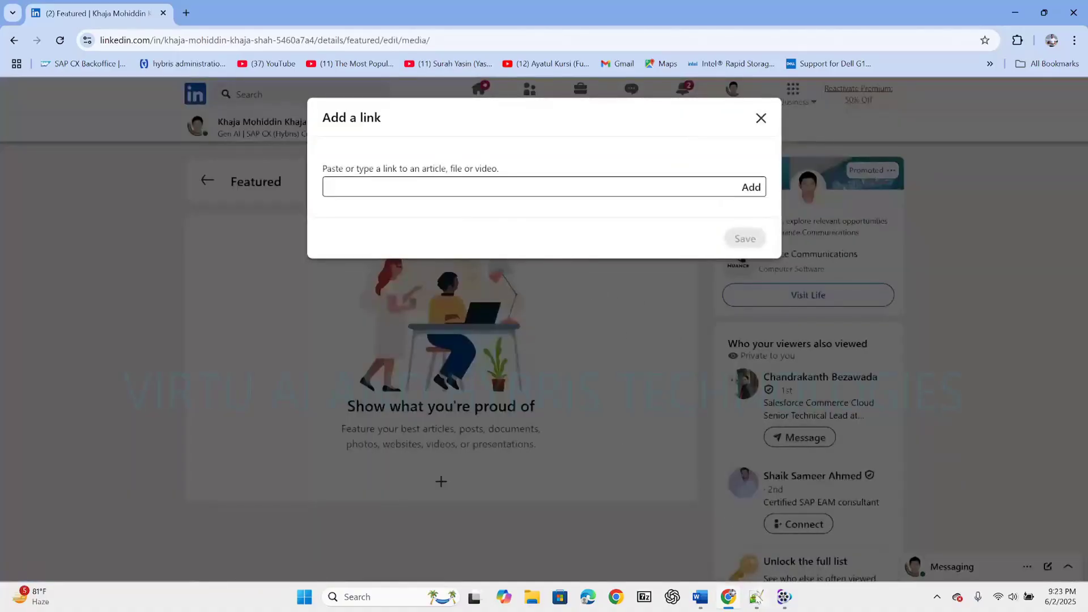
left_click(756, 597)
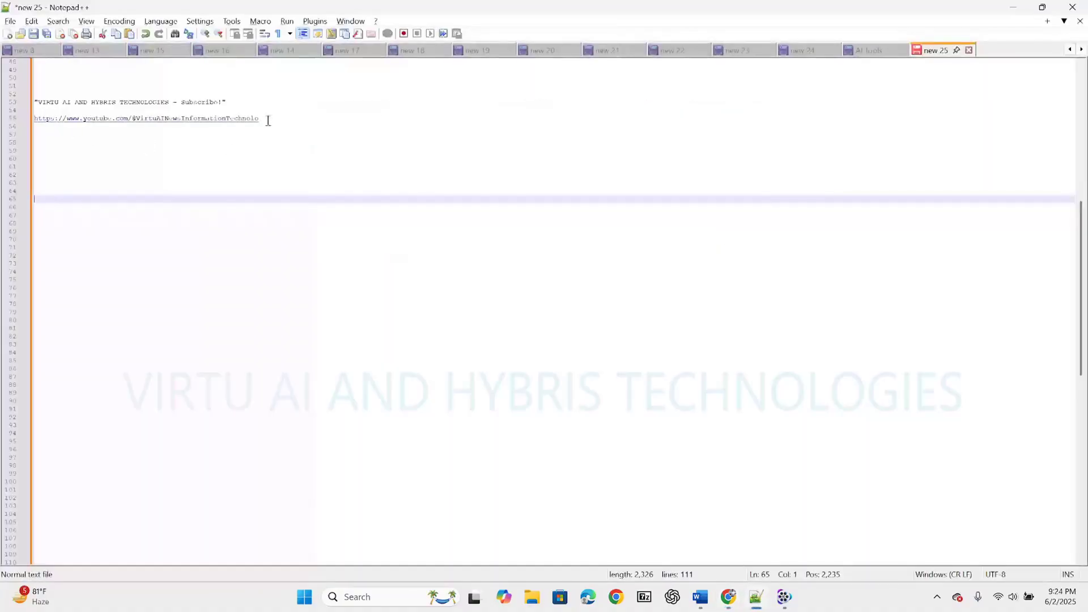
left_click_drag(268, 119, 34, 119)
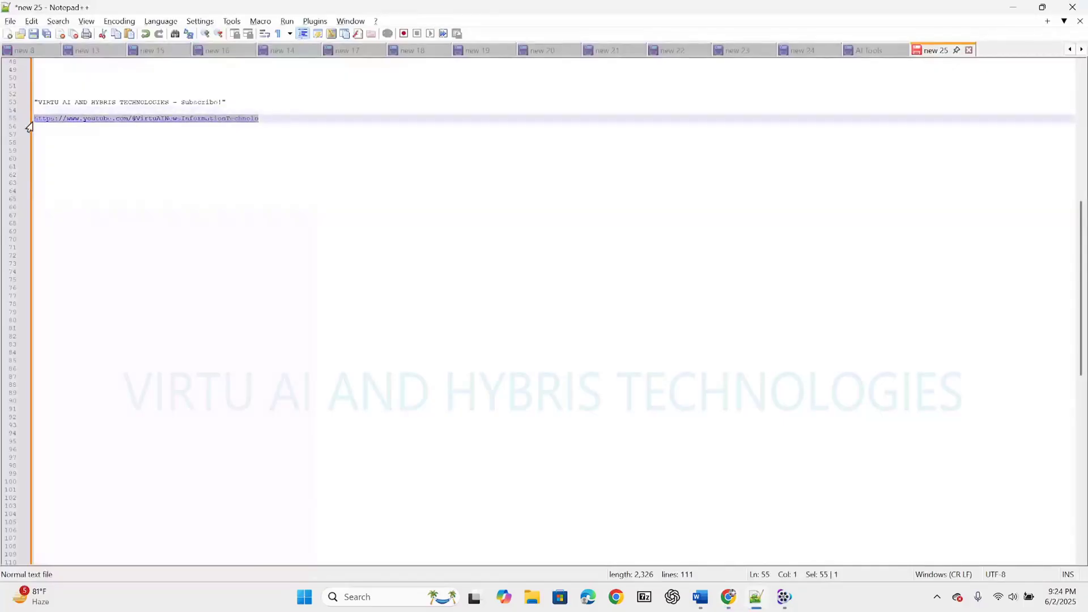
Paste the copied YouTube channel URL into the link field and fetch its preview
key("ctrl+c")
key("alt+Tab")
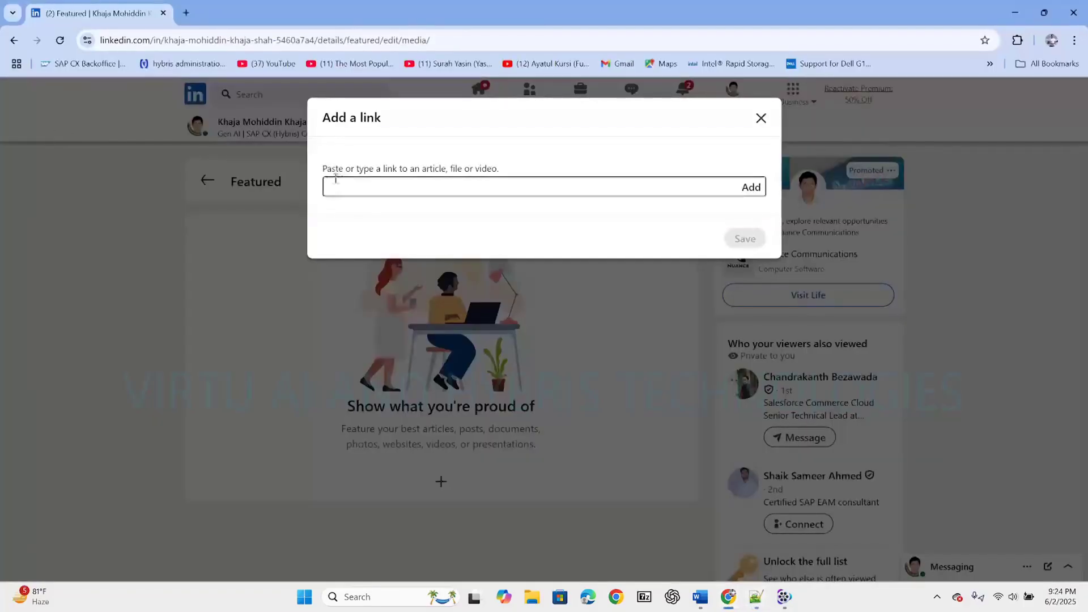
left_click(356, 185)
key("ctrl+v")
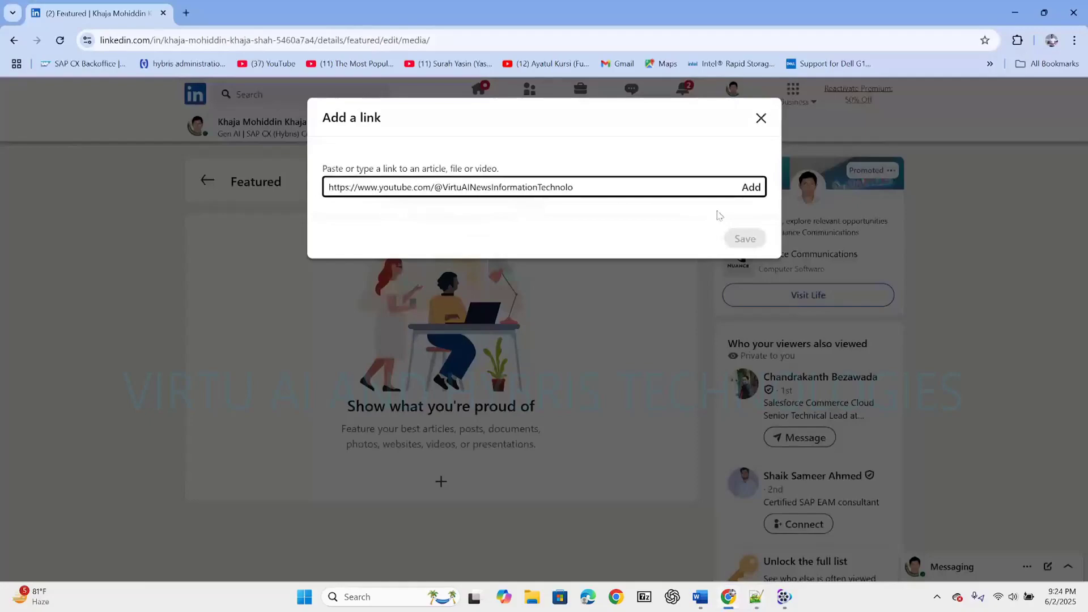
left_click(751, 187)
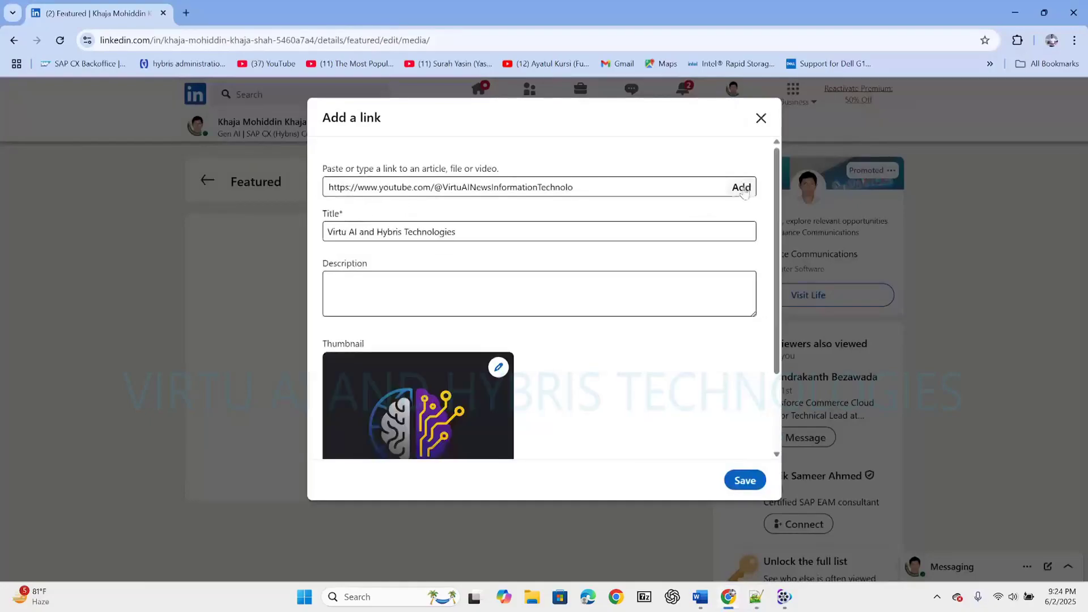
Keep the auto-filled title 'Virtu AI and Hybris Technologies' and leave the description empty
left_click(327, 230)
left_click(511, 384)
left_click_drag(776, 340, 776, 445)
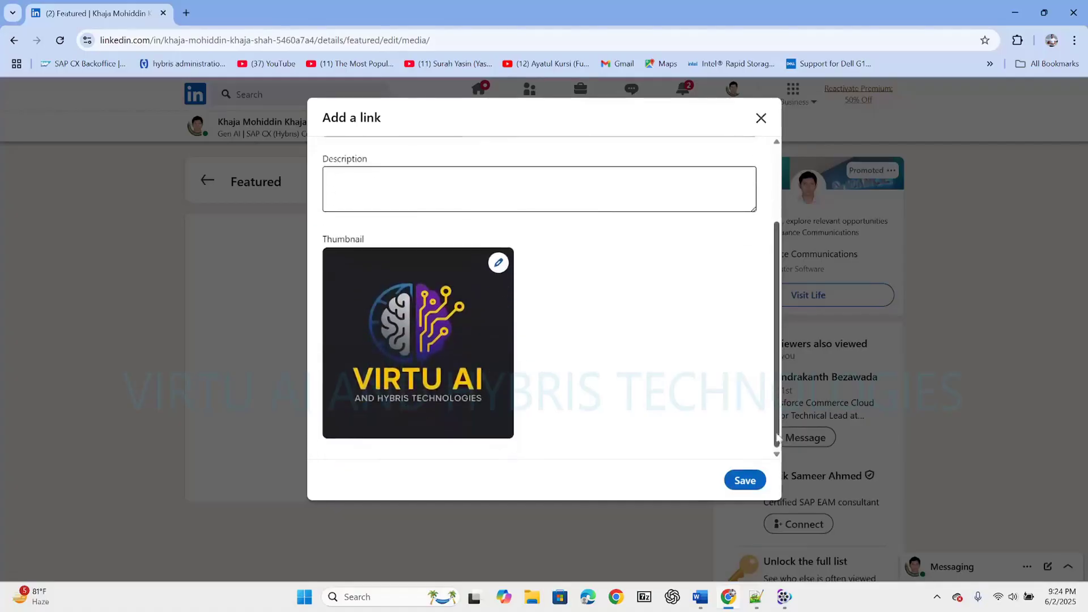
scroll(545, 298, "up", 4)
left_click(443, 285)
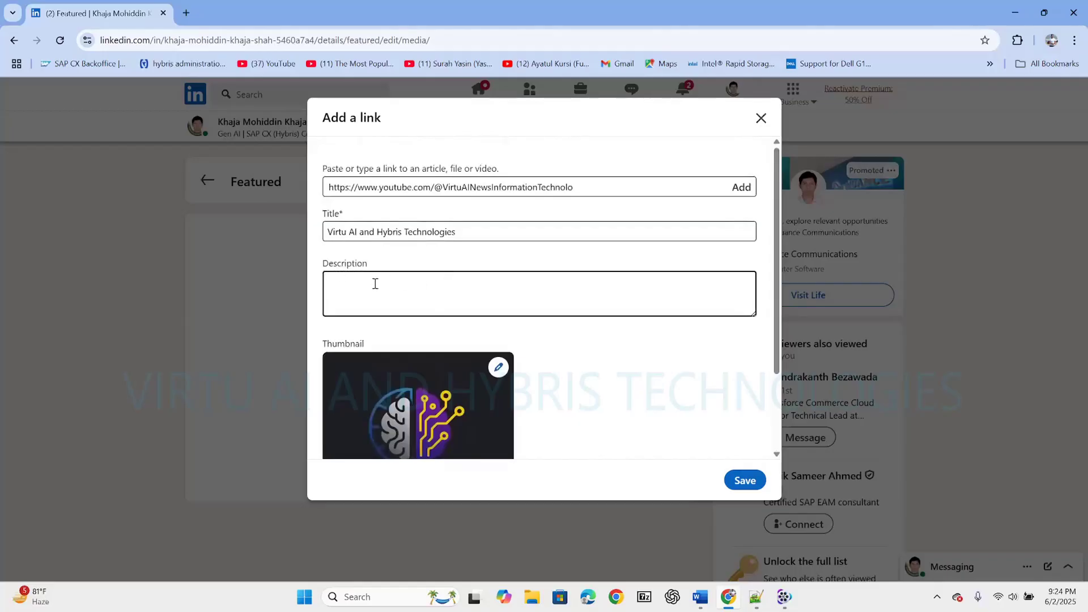
left_click(666, 195)
left_click(669, 297)
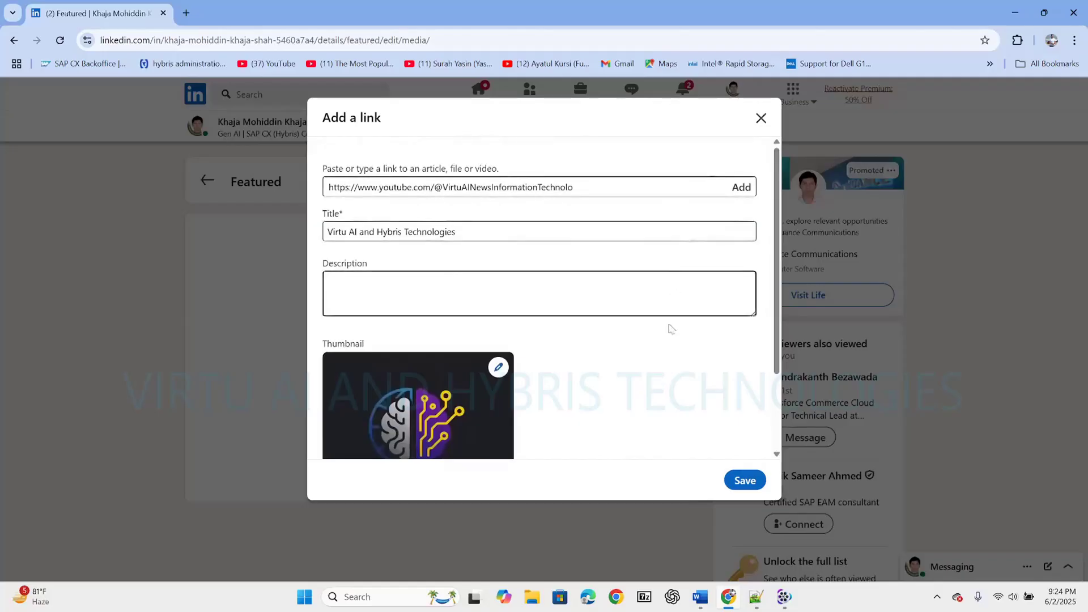
left_click(658, 399)
left_click(327, 232)
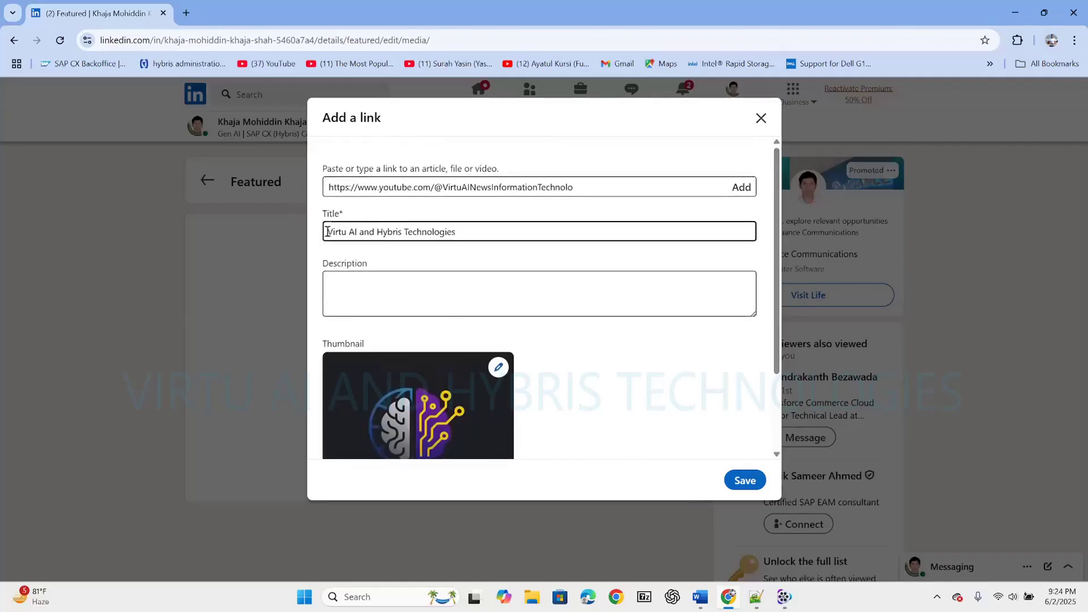
left_click_drag(328, 231, 459, 232)
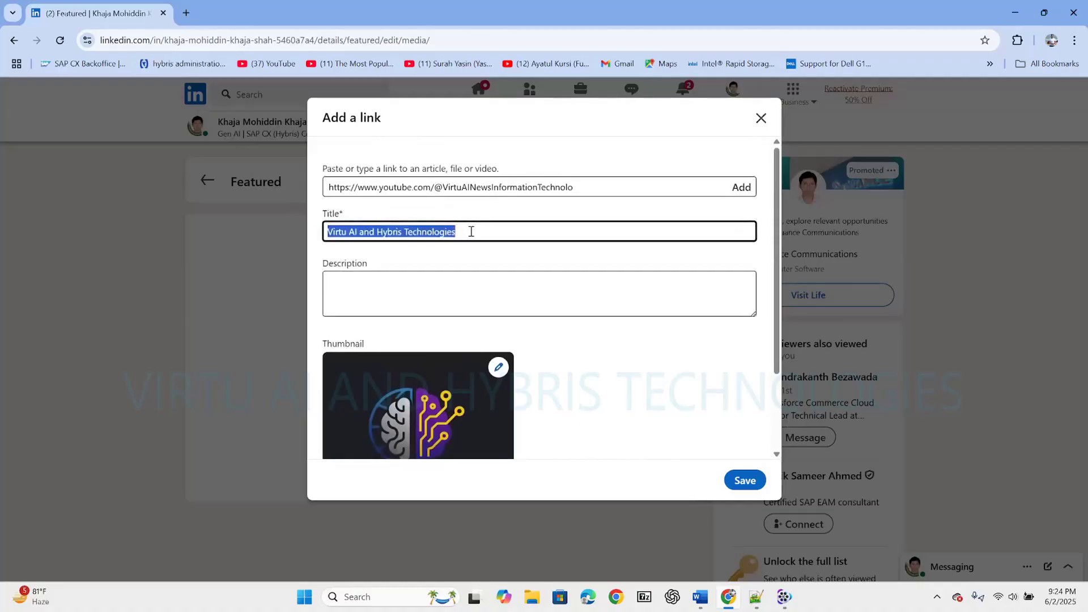
left_click(617, 403)
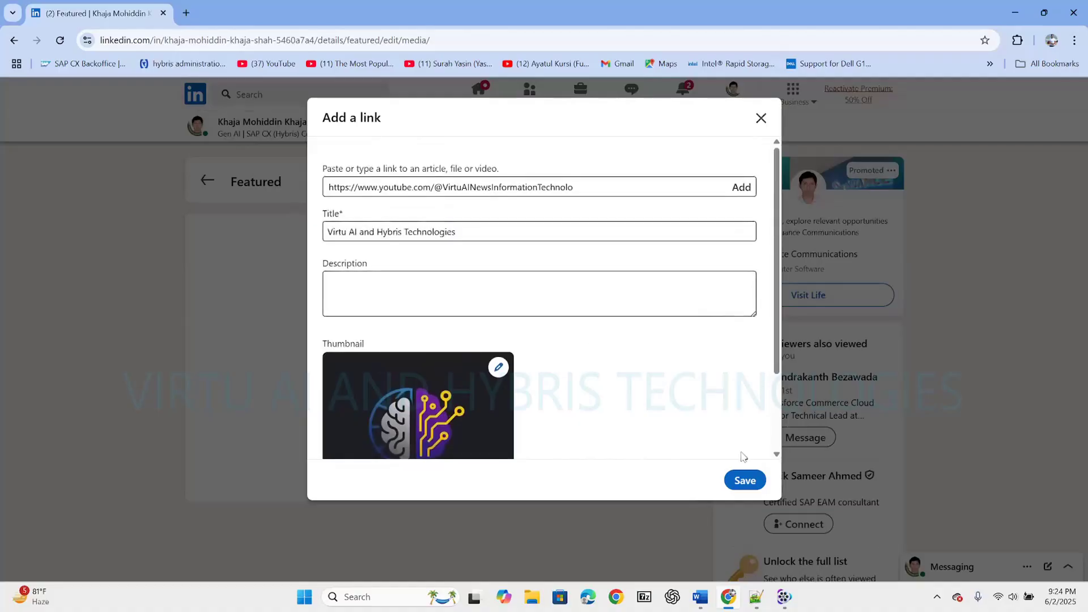
Save the Virtu AI and Hybris Technologies YouTube link to the profile's Featured section
left_click(745, 480)
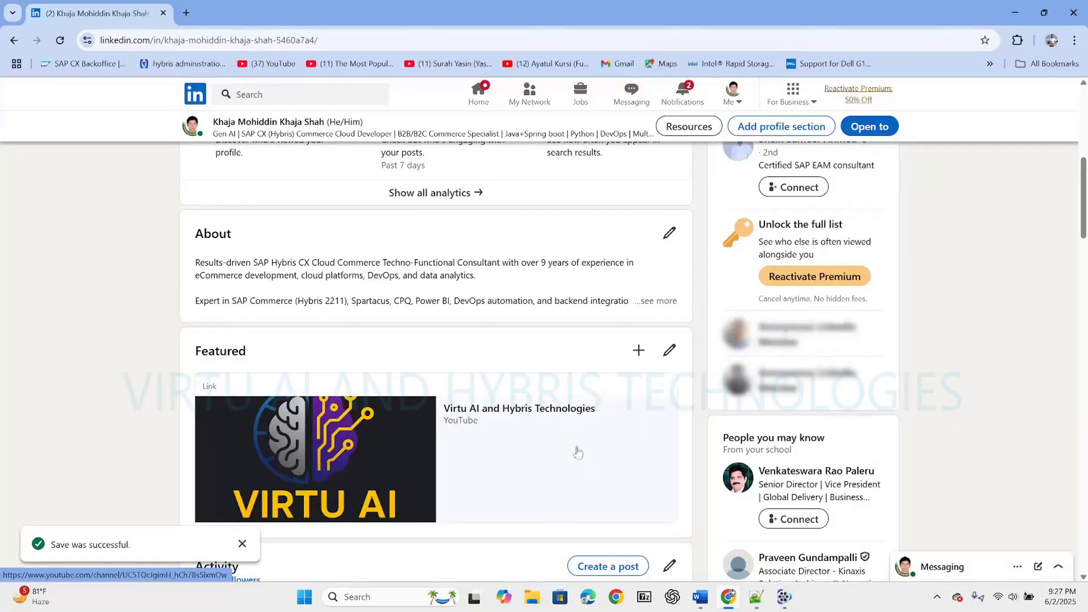
Open the Virtu AI and Hybris Technologies YouTube channel from its Featured link card
left_click(466, 411)
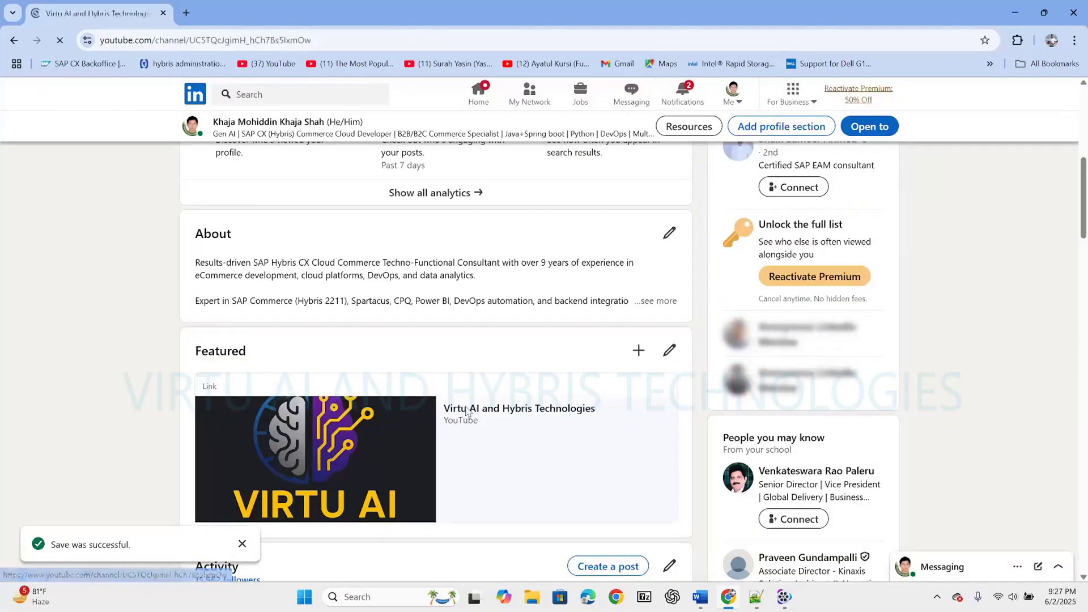